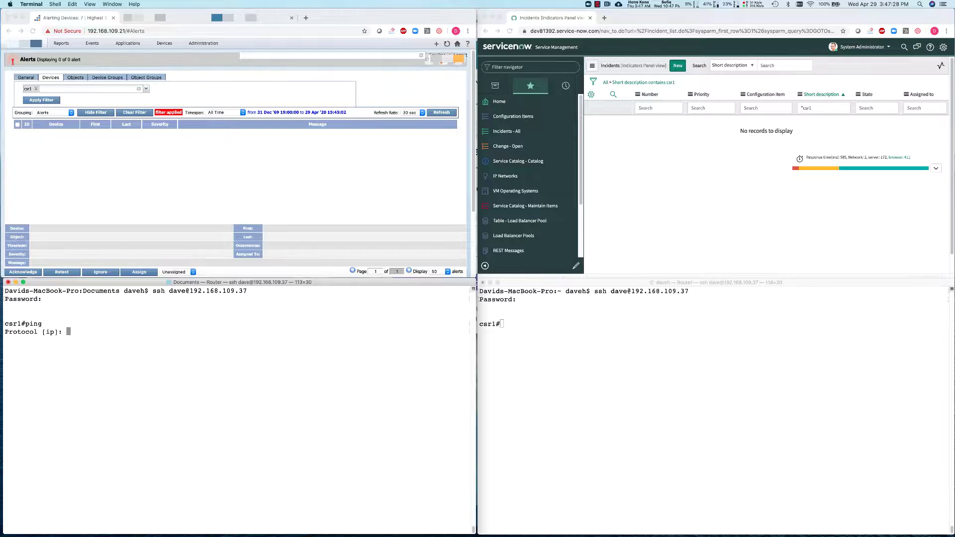
- Set the ping target to 4.2.2.1 with a repeat count of 1000, keeping the default datagram size
type("4.2.2.1")
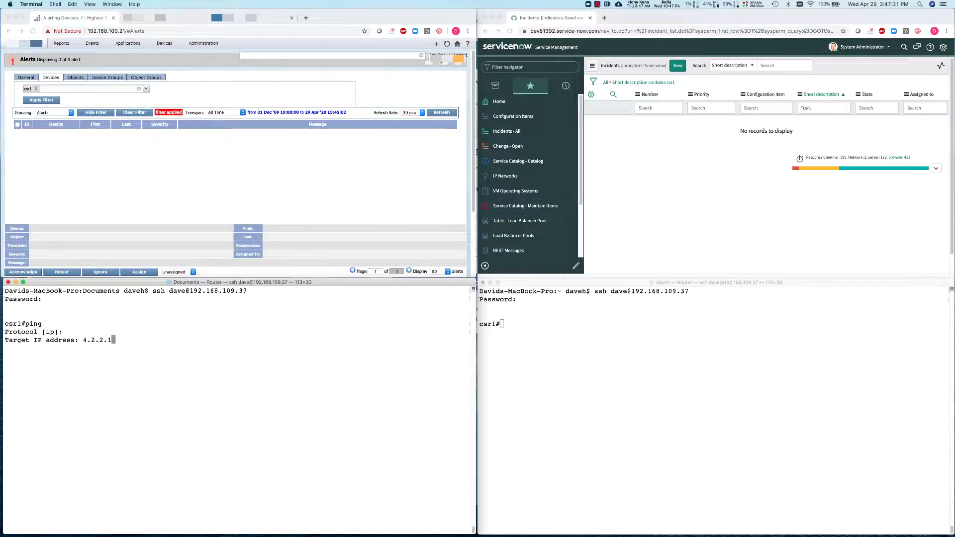
key("Return")
type("1000")
key("Return")
key("Return")
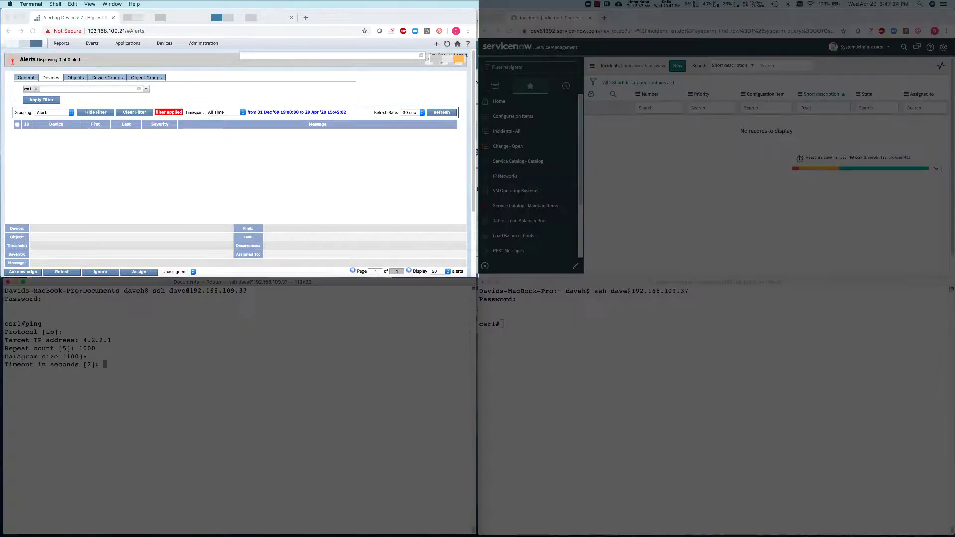
- Enable extended ping commands with gig 3 as the source interface, accepting the default timeout, ingress ping, DSCP and type of service
key("Return")
type("y")
key("Return")
key("Return")
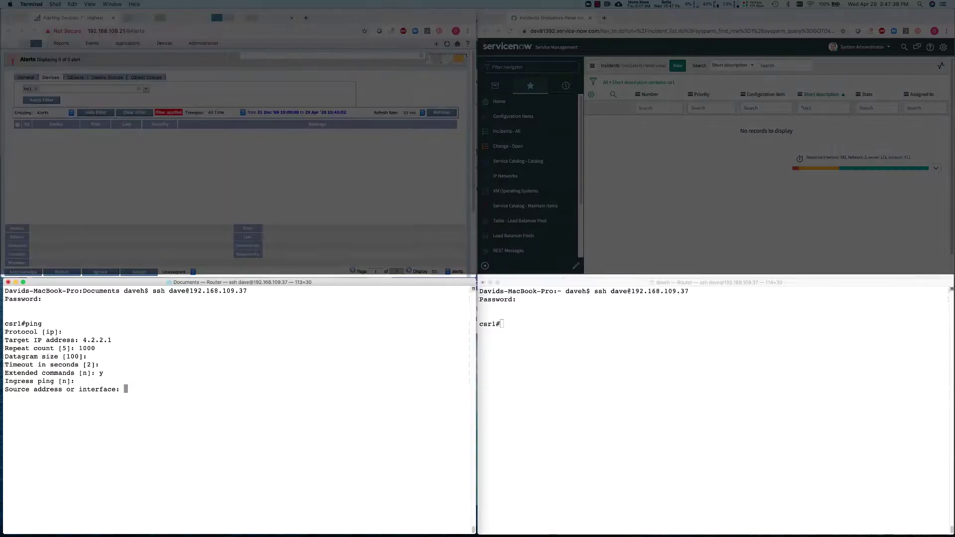
type("gig 3")
key("Return")
key("Return")
key("Return")
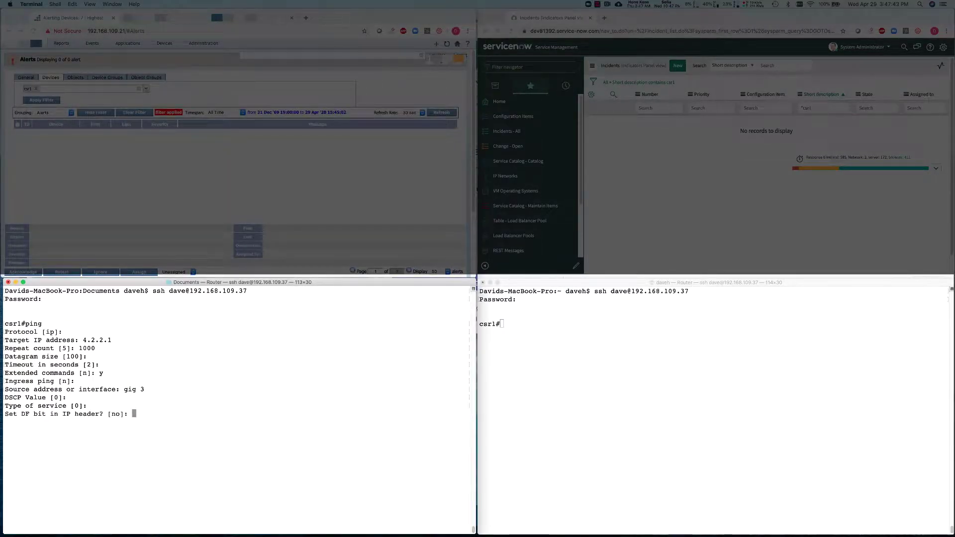
- In the second router session, enter configuration mode and prepare the command ip route 4.2.2.1 255.255.255.255 192.168.113.3 without executing it
left_click(508, 322)
type("conf t")
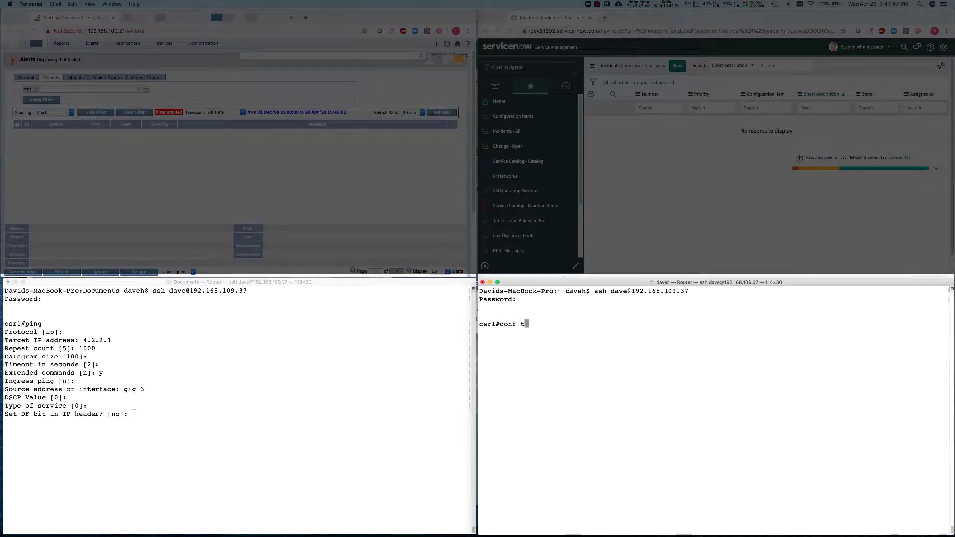
key("Return")
type("ip route ")
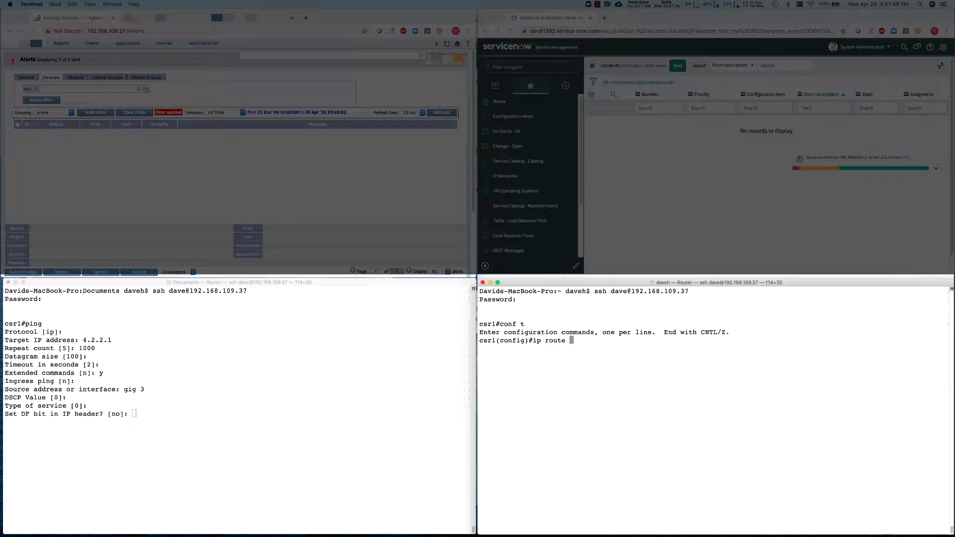
type("4.2.2.1 255.255.255.255 192.168.113.3")
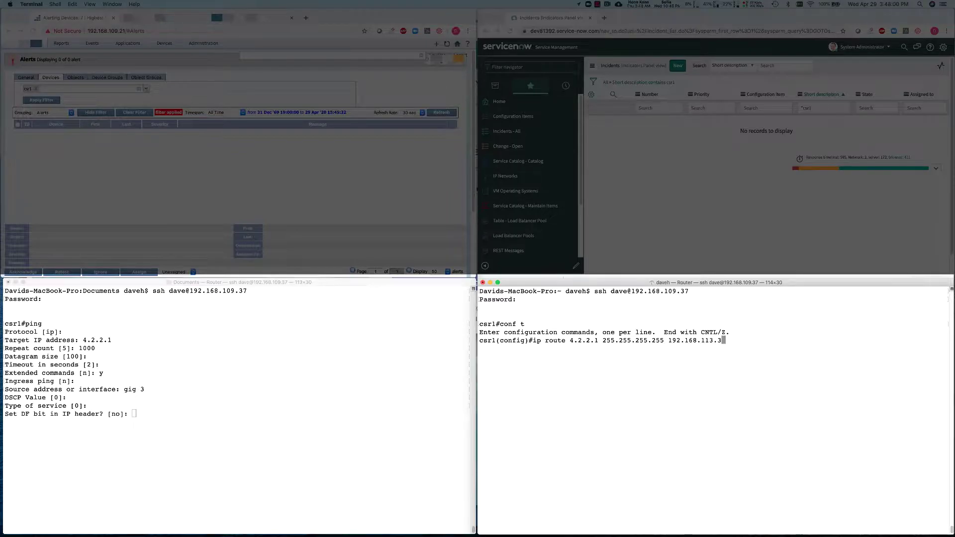
- Start the extended ping in the first router session by accepting the defaults for all remaining prompts
left_click(353, 345)
key("Return")
key("Return")
key("Return")
key("Return")
key("Return")
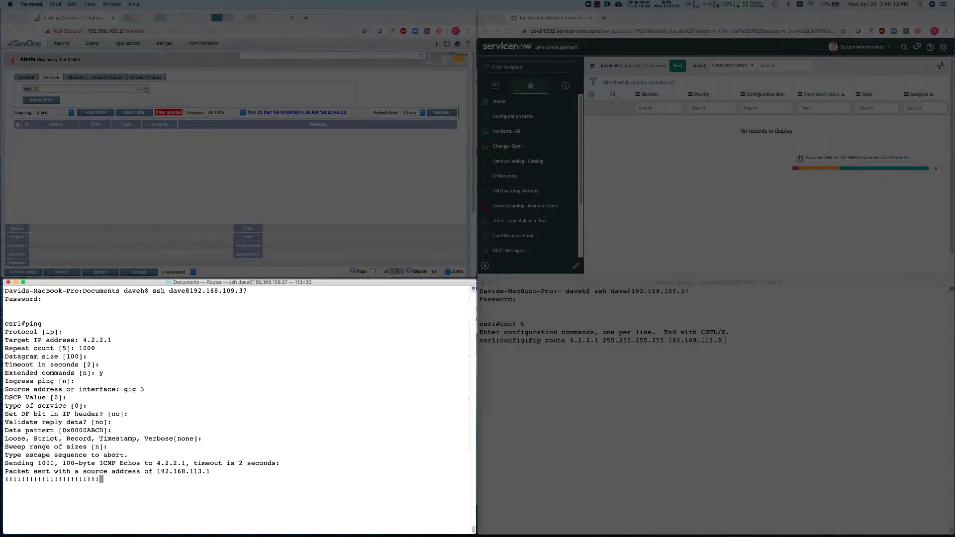
- Execute the prepared static route command in the second router session while the ping is running
left_click(657, 341)
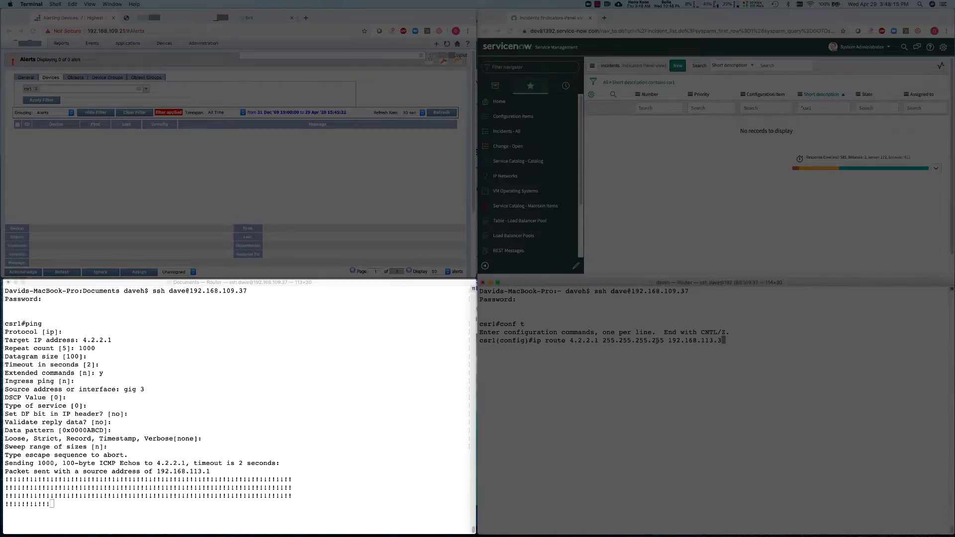
key("Return")
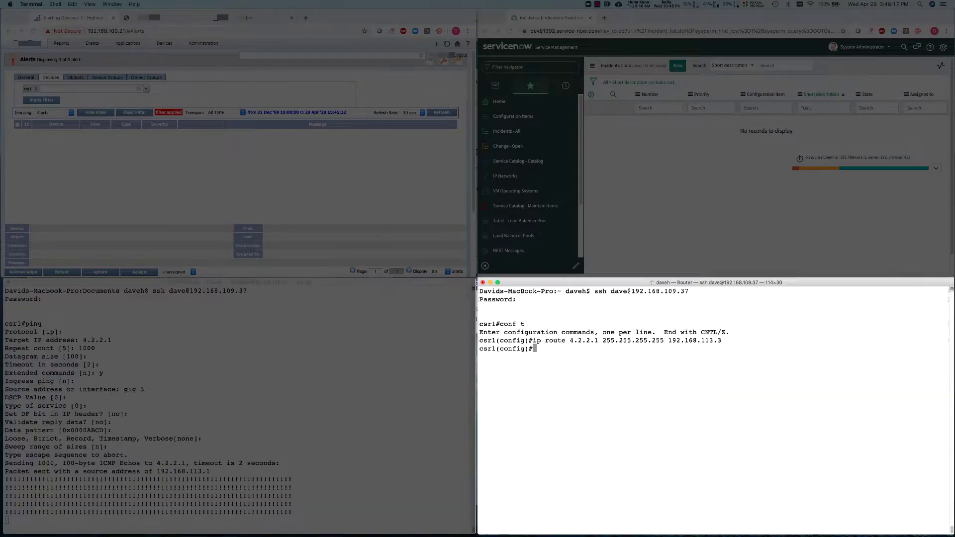
key("Return")
key("Return")
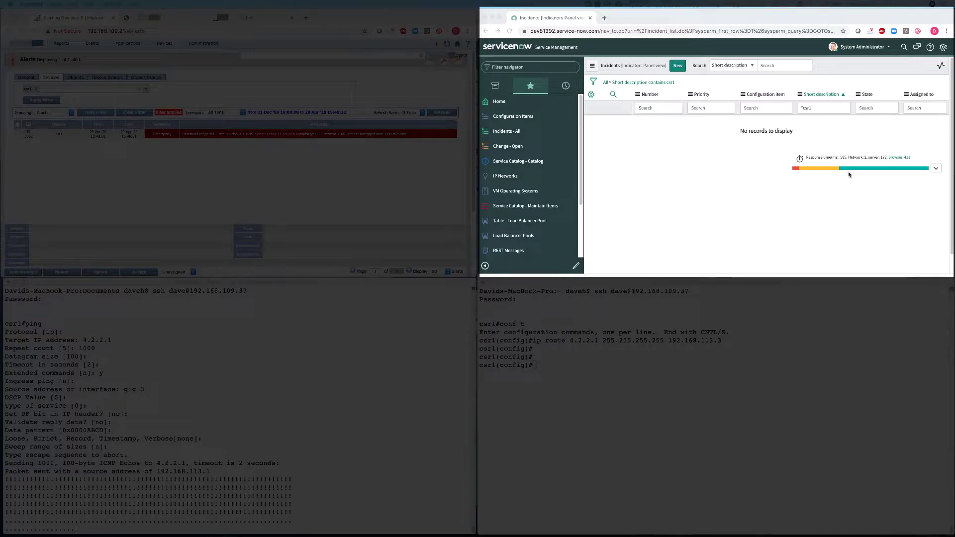
- In ServiceNow, refresh the incident list and copy the ip route line from the csr1 incident's description
left_click(509, 31)
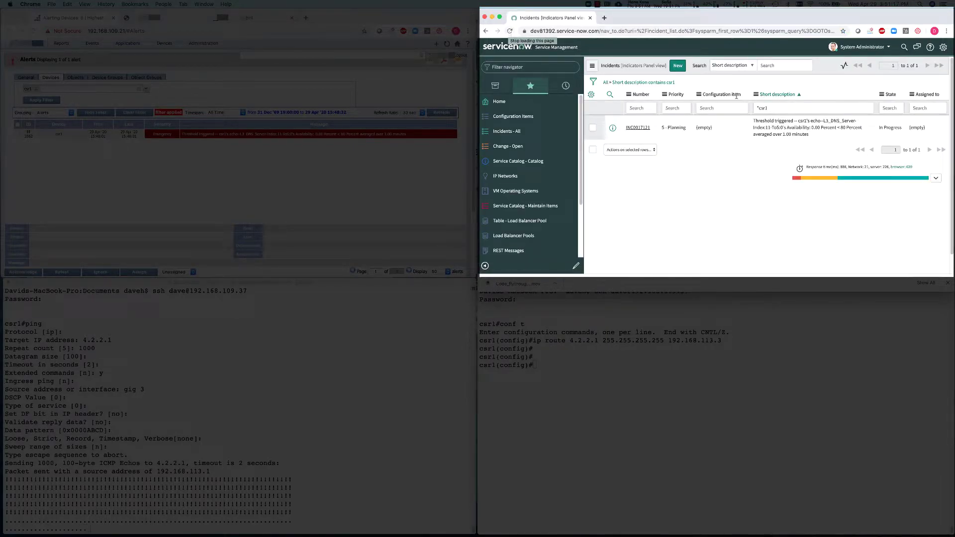
left_click(644, 130)
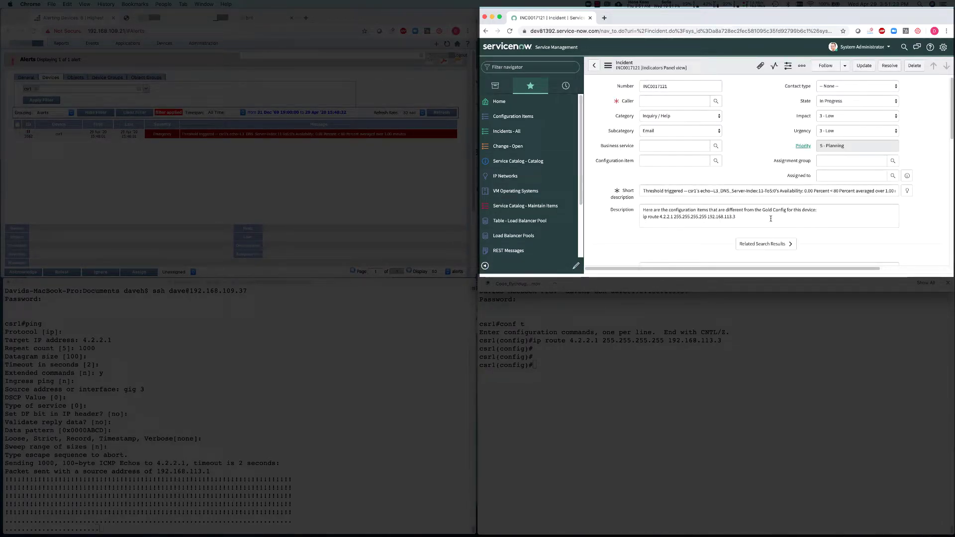
left_click(745, 216)
left_click_drag(744, 216, 640, 216)
key("super+c")
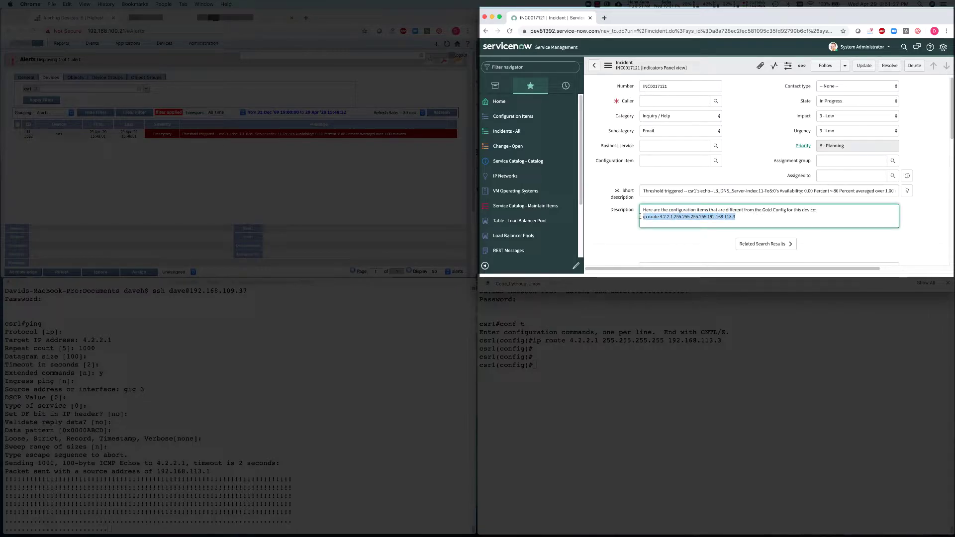
- Remove the static route in the router's configuration session with no ip route 4.2.2.1 255.255.255.255 192.168.113.3
left_click(546, 367)
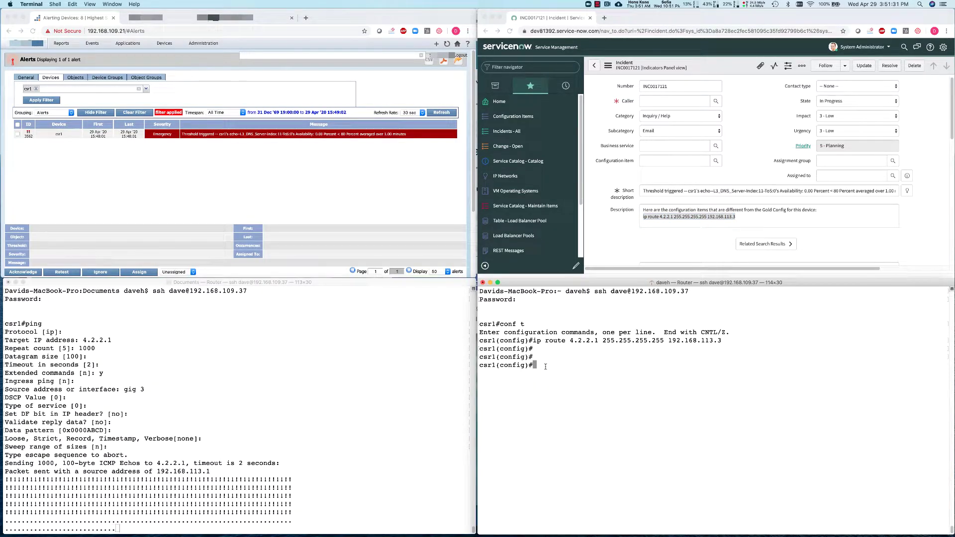
key("super+v")
type("no")
key("Return")
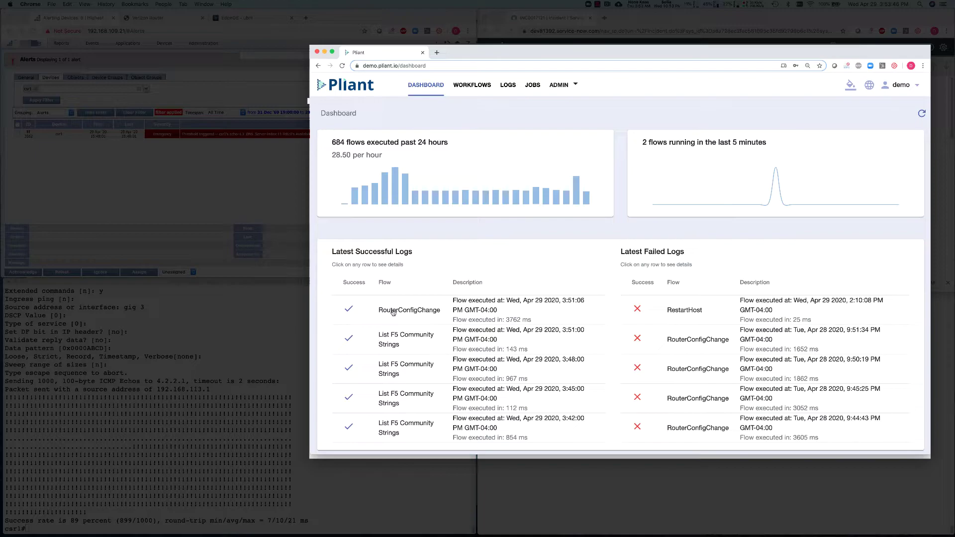
- In Pliant, open the latest successful RouterConfigChange log and examine its executor, start and end times, log ID, s1Output and diffOutput
left_click(393, 312)
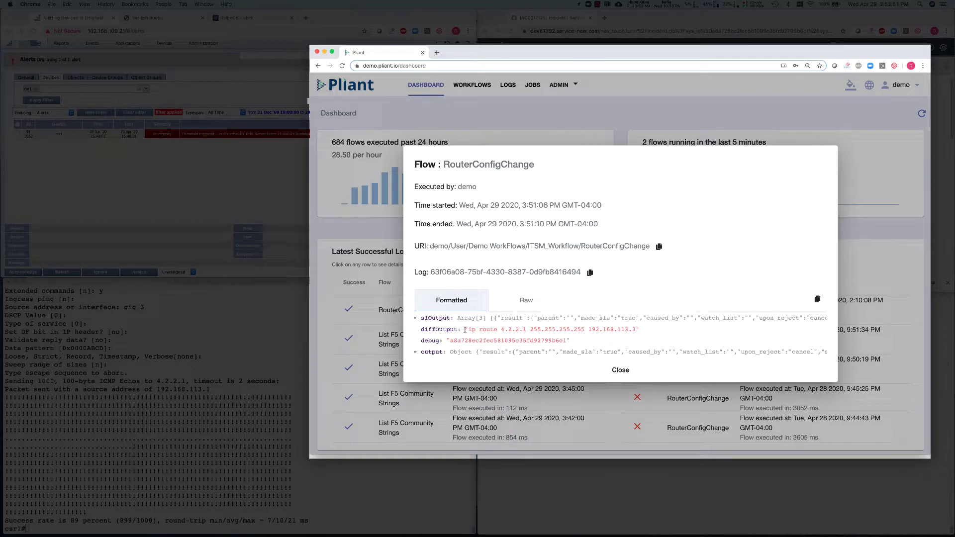
left_click_drag(455, 192, 479, 189)
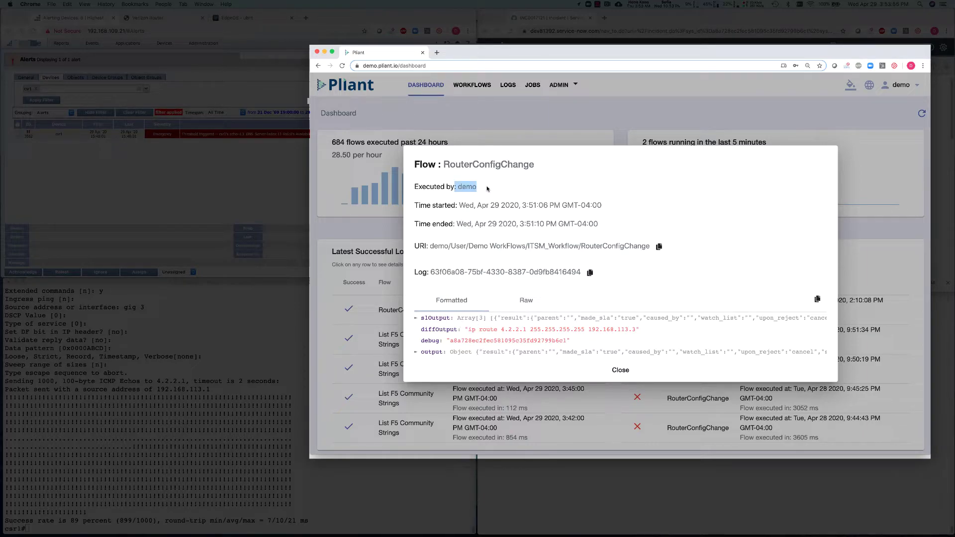
left_click_drag(488, 189, 619, 220)
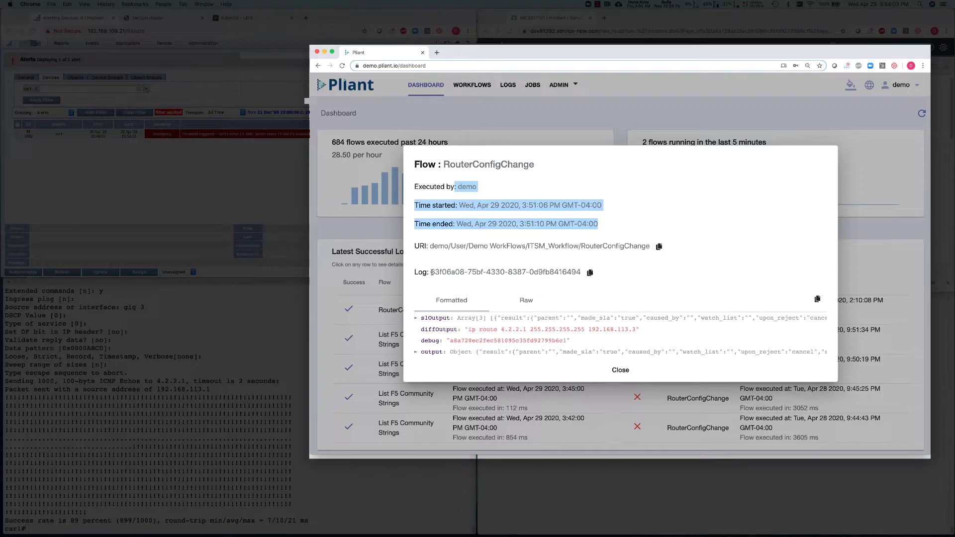
left_click_drag(432, 272, 578, 270)
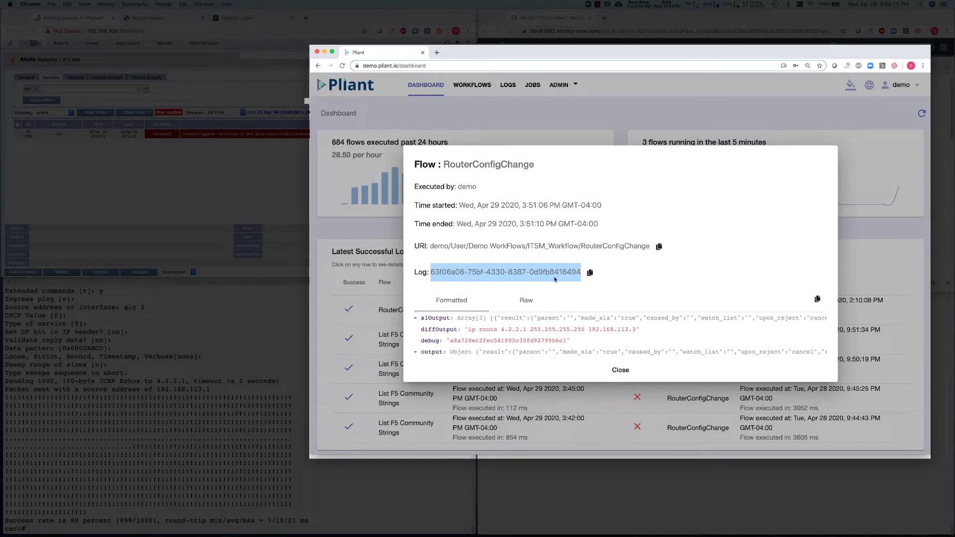
left_click(416, 320)
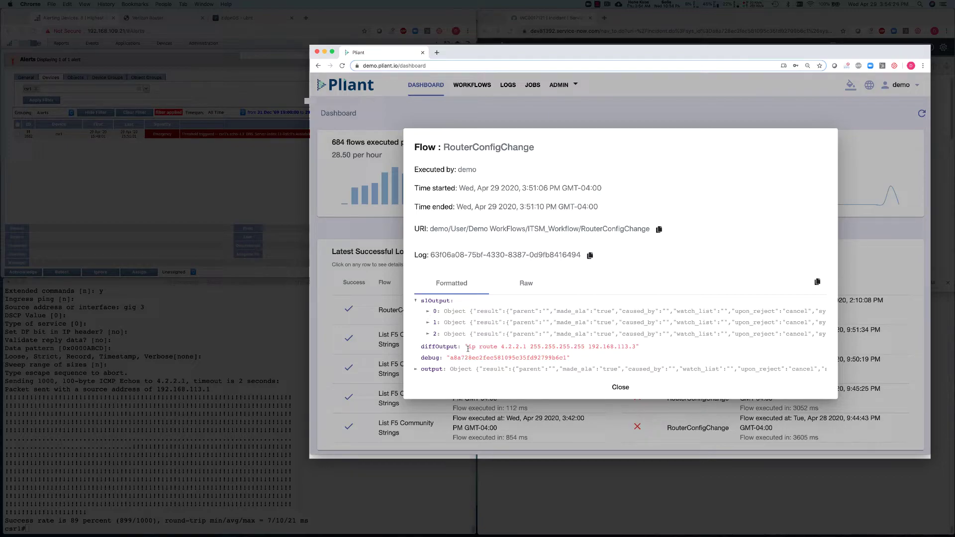
left_click_drag(467, 346, 642, 348)
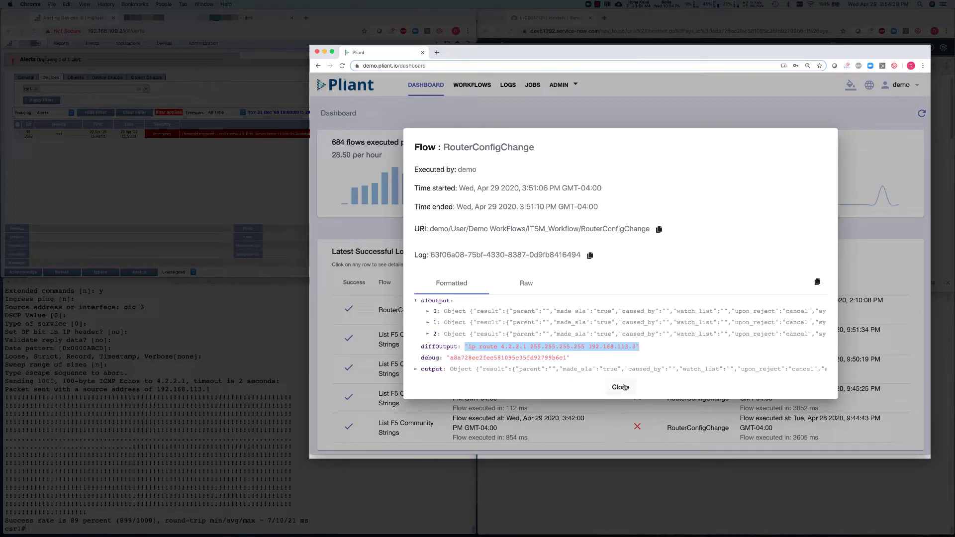
- Open the RouterConfigChange workflow and review its blocks from SyncAlerts with NMS through the config diff and patchTable to the end
left_click(508, 151)
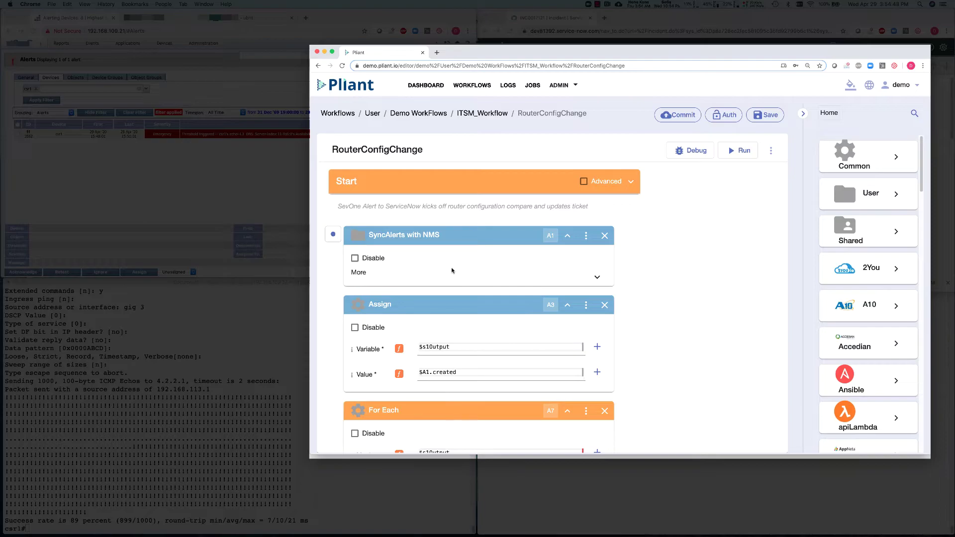
scroll(452, 270, "down", 5)
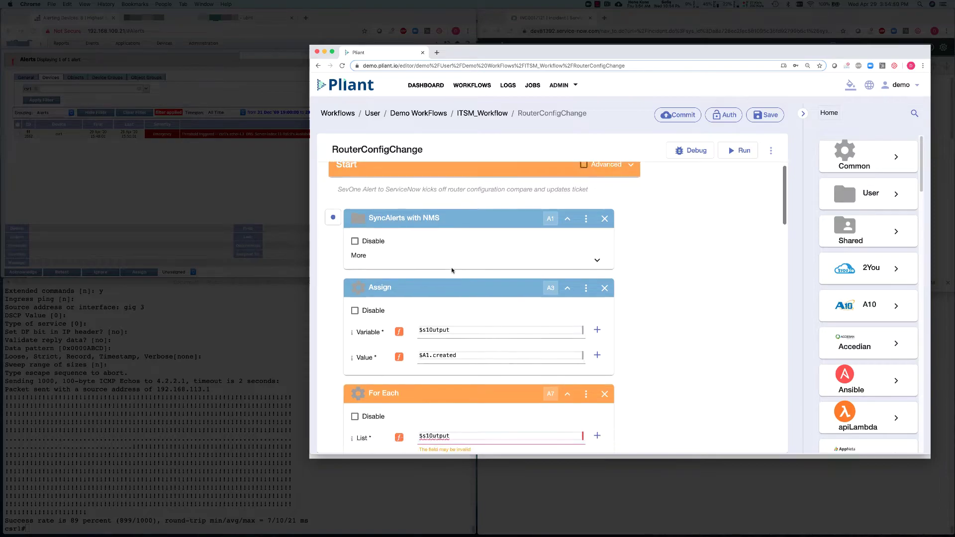
scroll(453, 270, "down", 8)
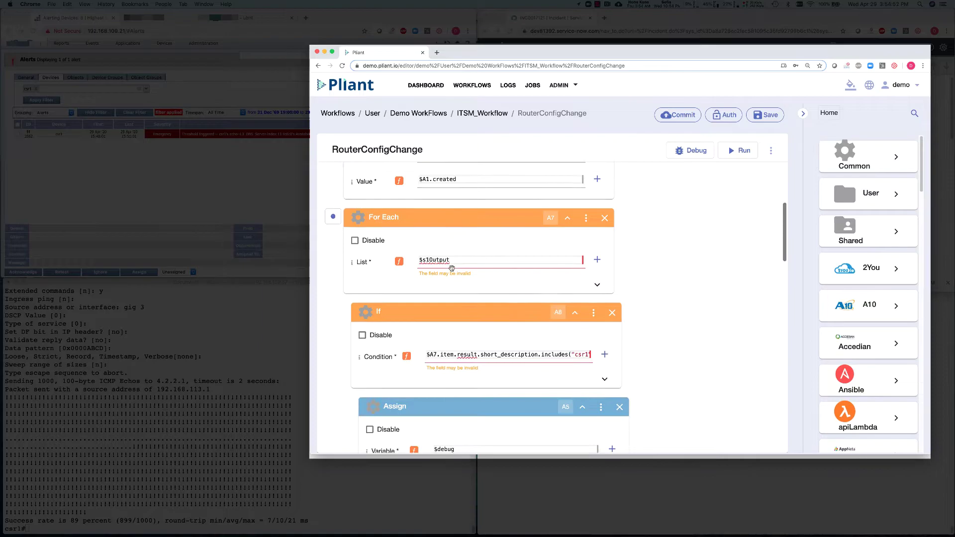
scroll(451, 269, "down", 4)
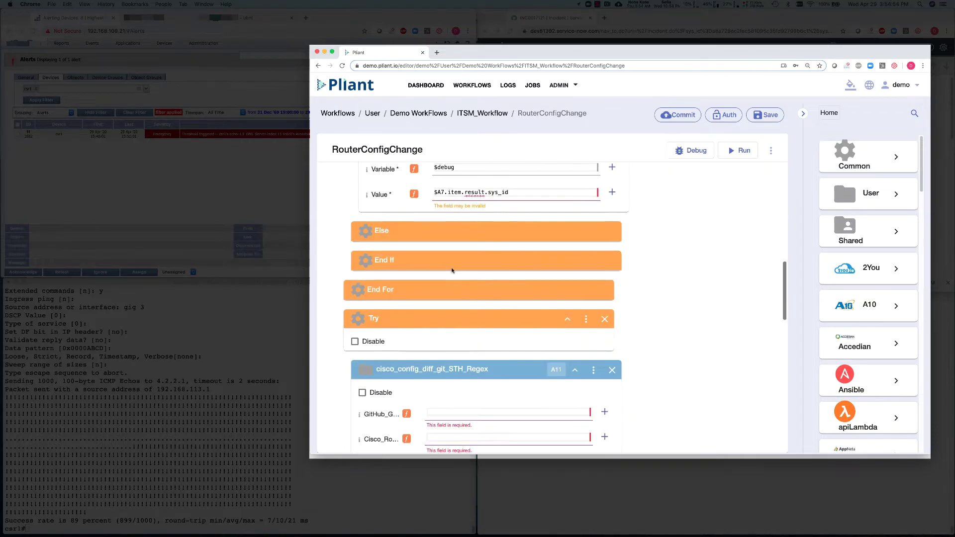
scroll(452, 271, "down", 5)
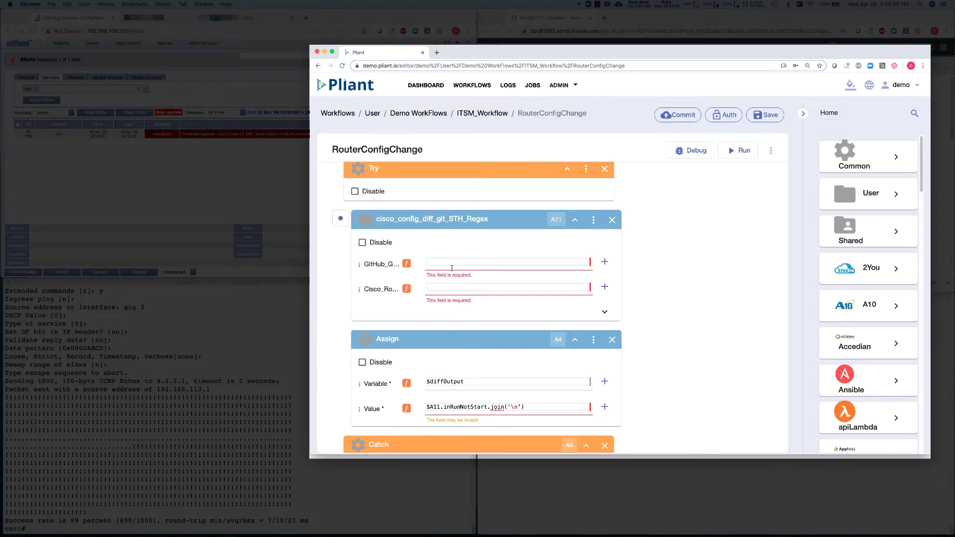
scroll(452, 269, "down", 4)
scroll(453, 270, "down", 5)
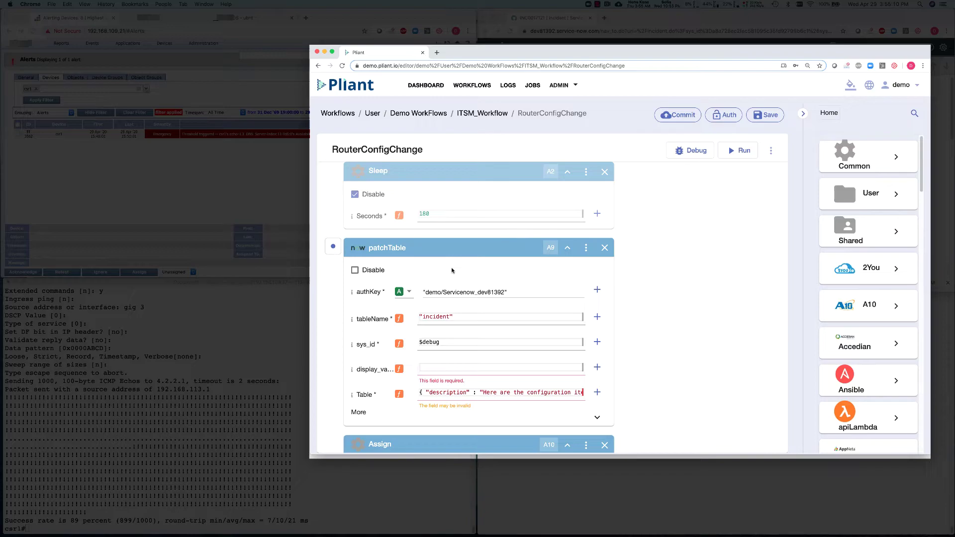
scroll(452, 270, "down", 3)
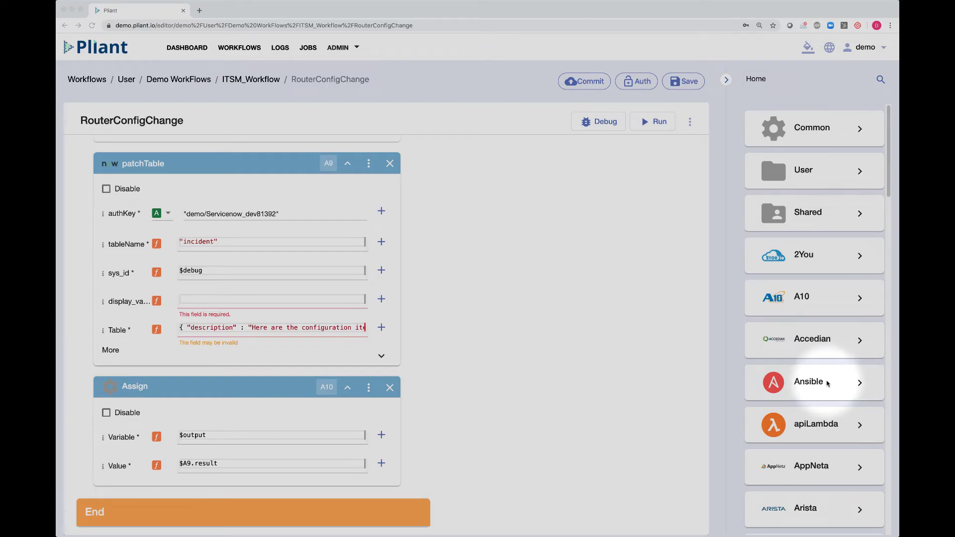
- Browse the vendor integrations available for building workflows, from Ansible down to Kubernetes and Meraki
scroll(828, 383, "down", 6)
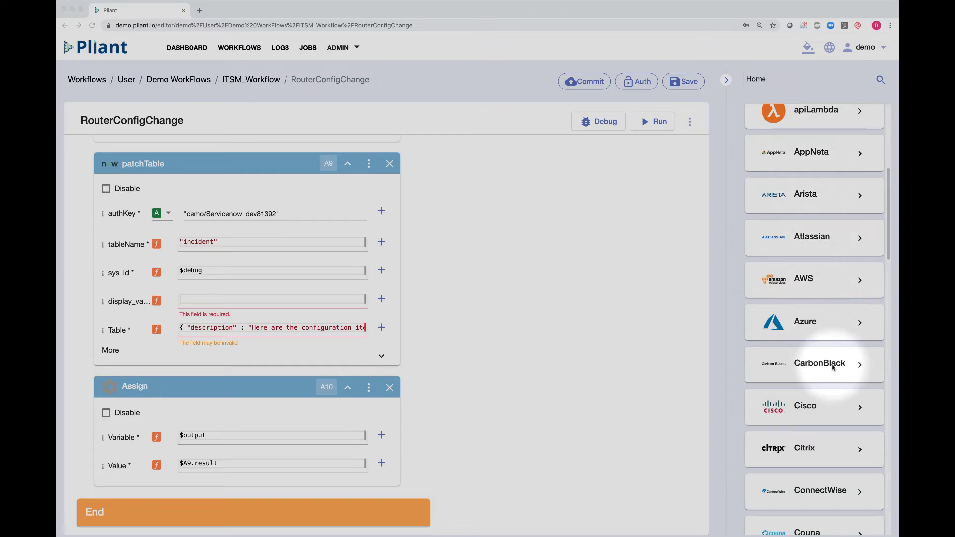
scroll(828, 398, "down", 4)
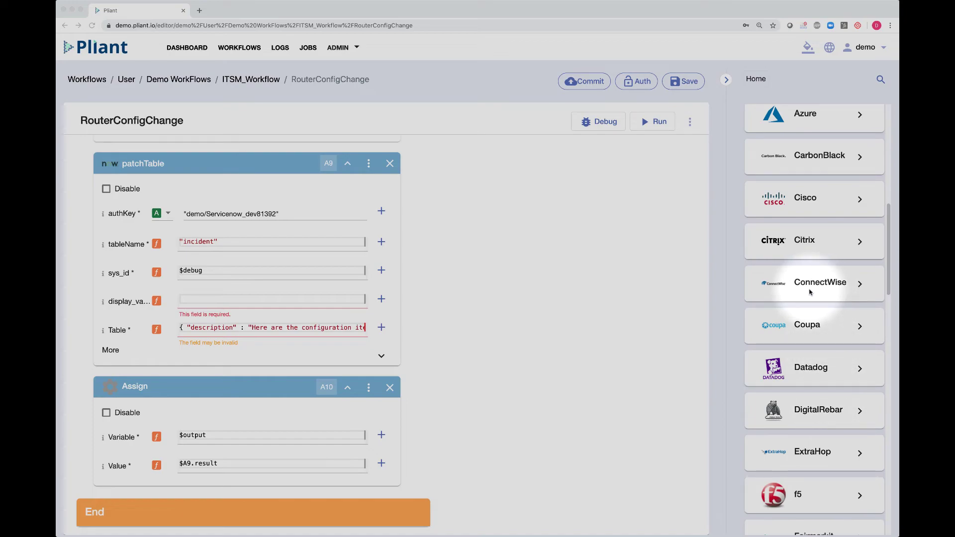
scroll(811, 298, "down", 2)
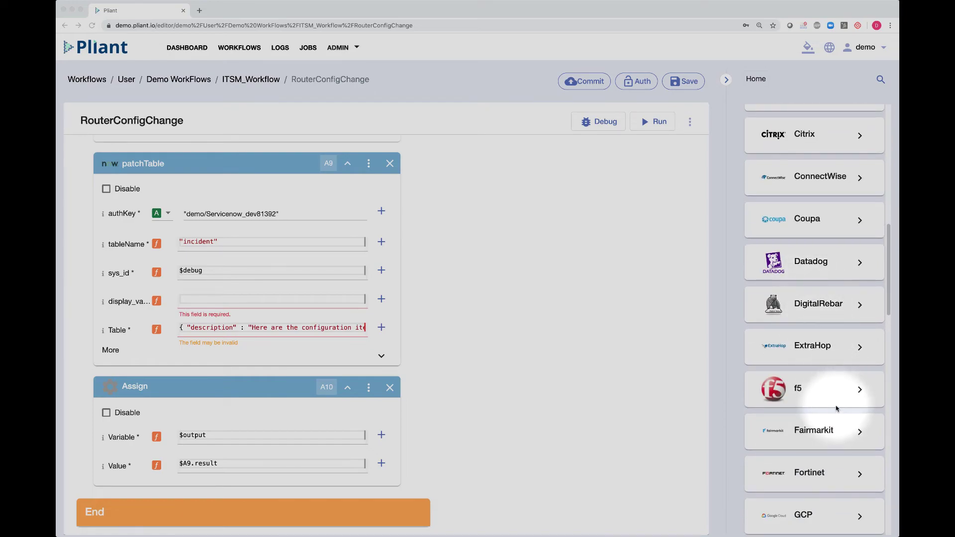
scroll(830, 392, "down", 5)
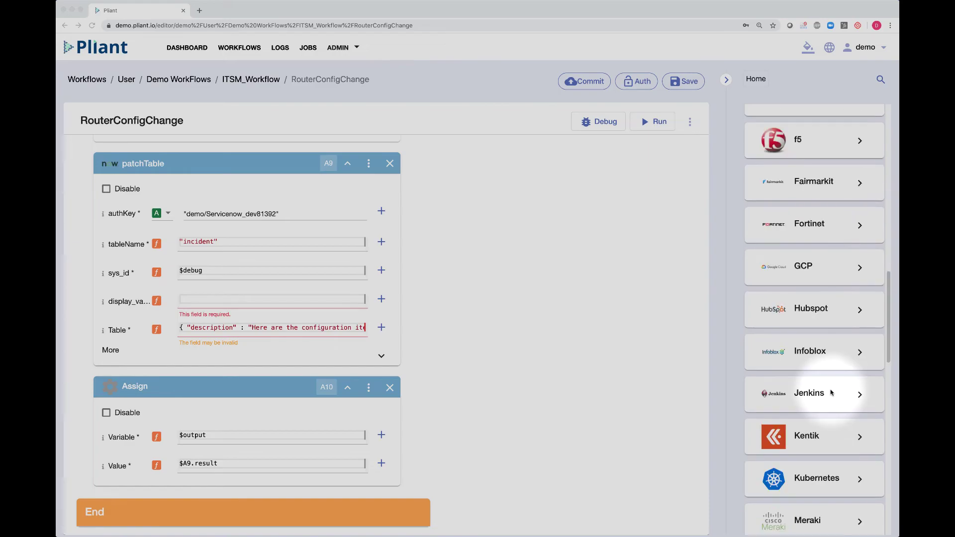